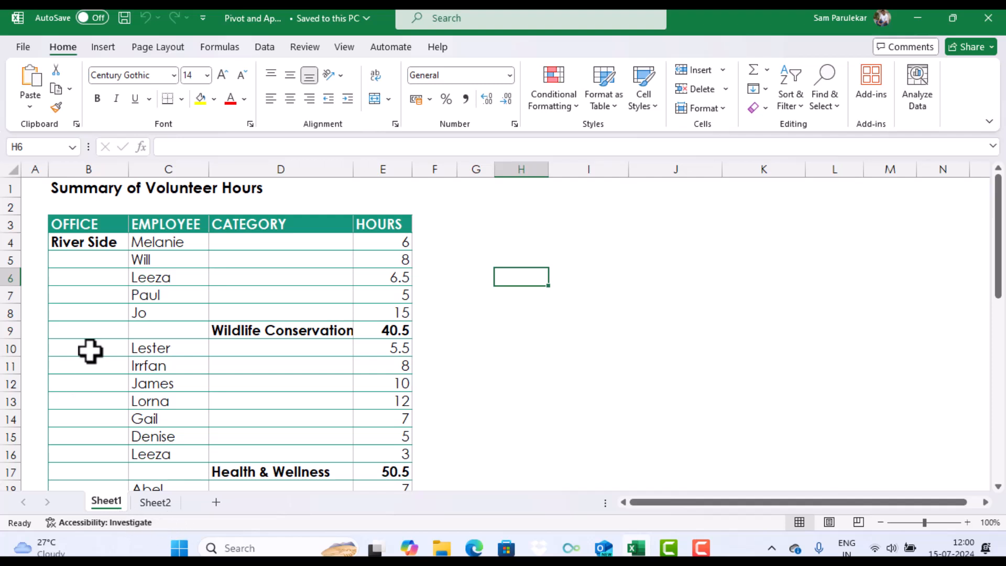
# Step: Examine the volunteer hours table on Sheet1 down to its last row, and the Archer office table on Sheet2
pyautogui.scroll(-5, 93, 353)
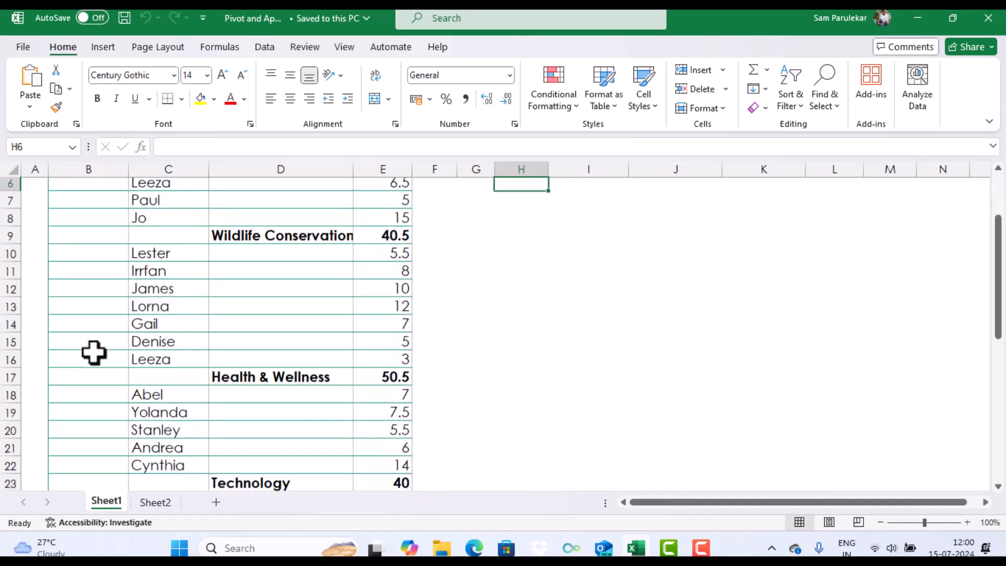
pyautogui.scroll(-4, 93, 352)
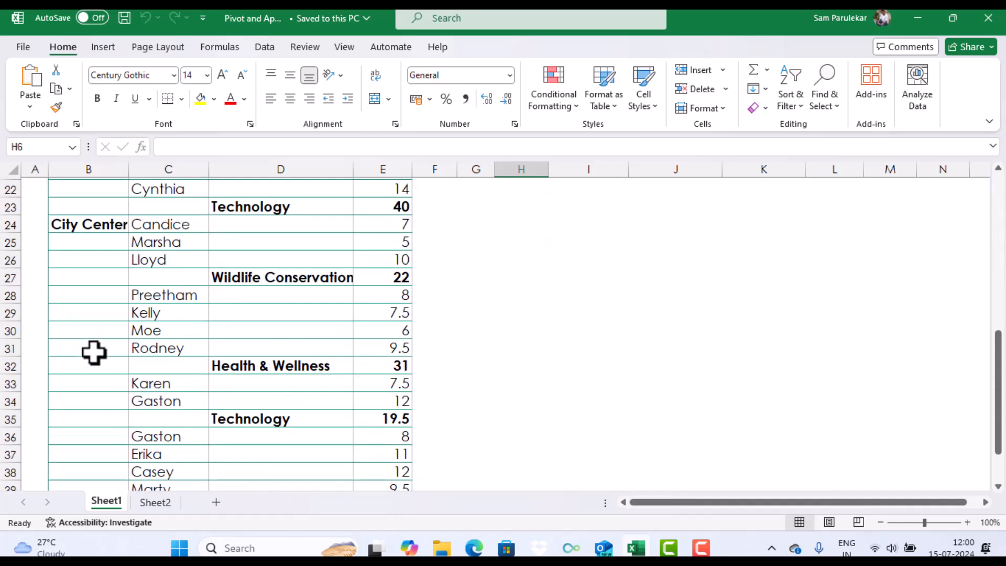
pyautogui.scroll(4, 96, 368)
pyautogui.scroll(5, 97, 369)
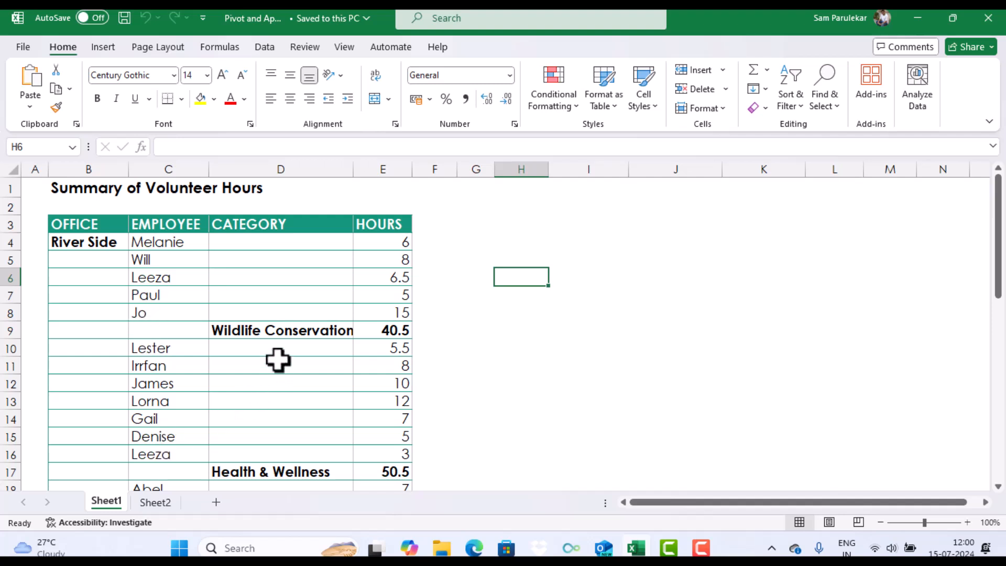
pyautogui.scroll(-1, 278, 360)
pyautogui.scroll(1, 276, 360)
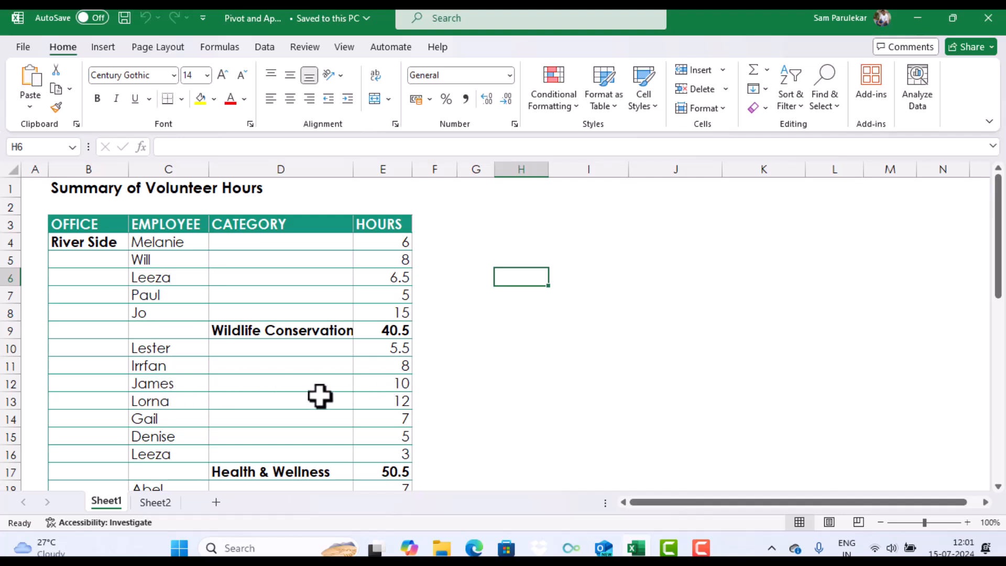
pyautogui.scroll(-5, 319, 396)
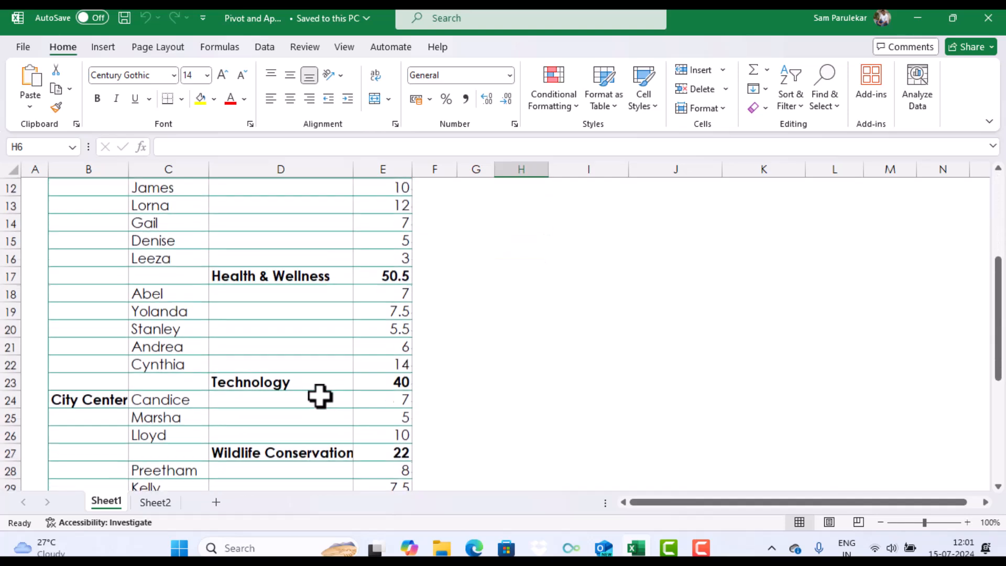
pyautogui.scroll(-2, 320, 396)
pyautogui.scroll(5, 320, 396)
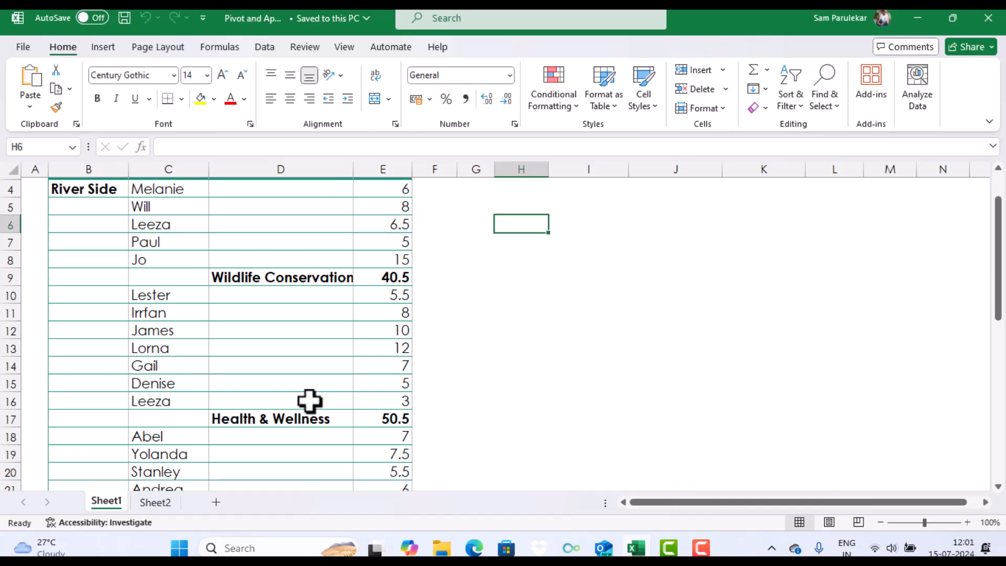
pyautogui.scroll(-8, 309, 401)
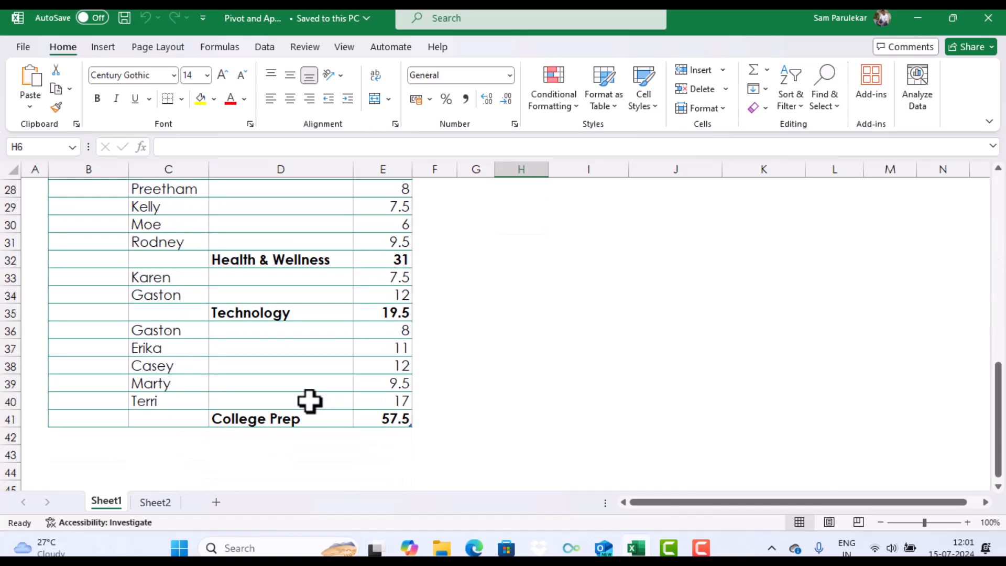
pyautogui.click(154, 503)
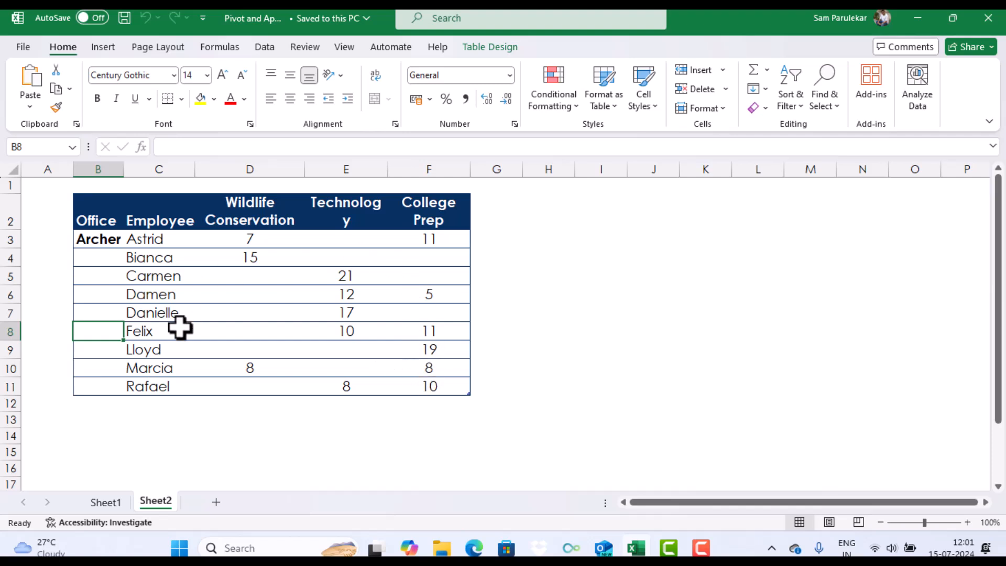
# Step: Load the Summary of Volunteer Hours table from Sheet1 into the Power Query Editor
pyautogui.click(107, 502)
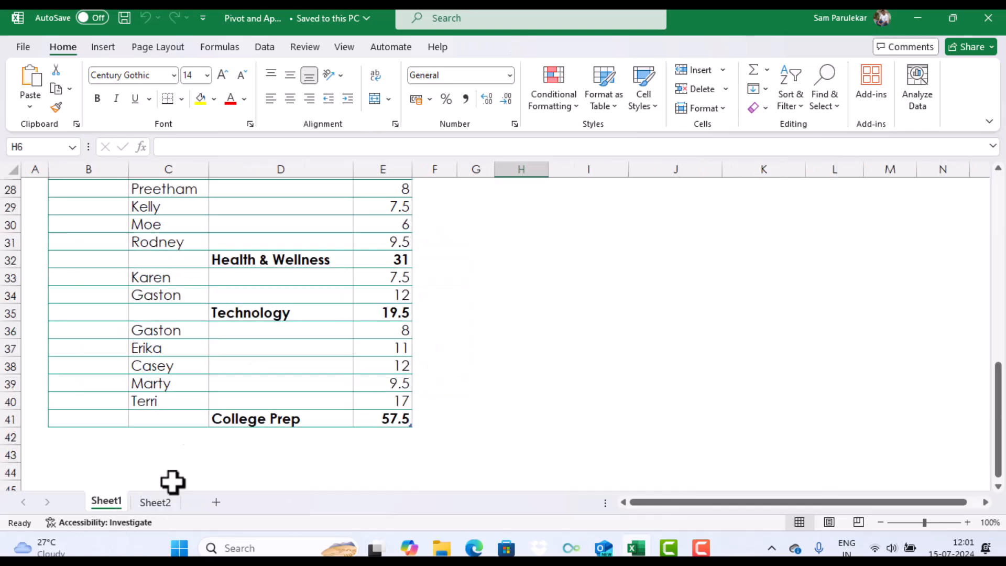
pyautogui.scroll(9, 193, 438)
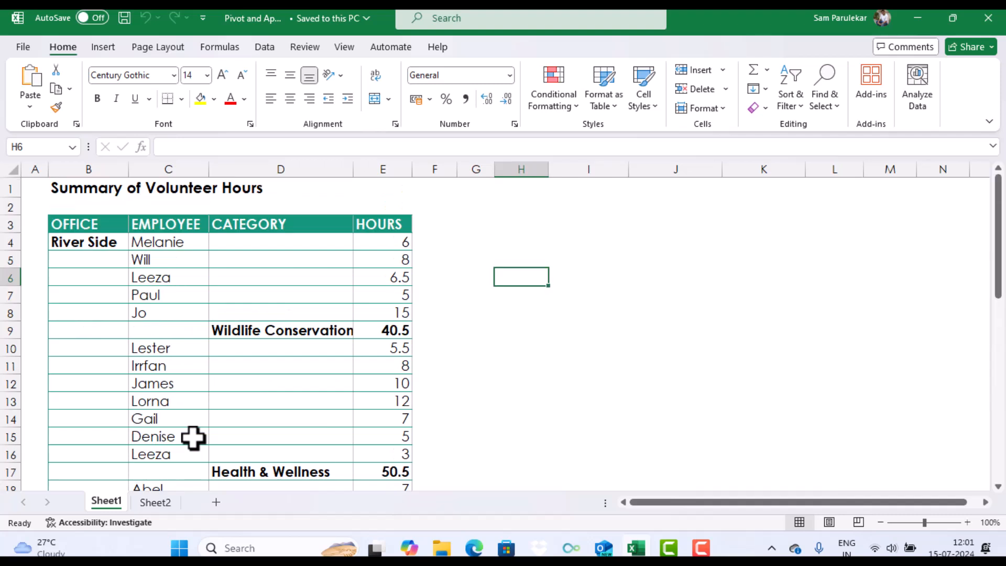
pyautogui.click(247, 382)
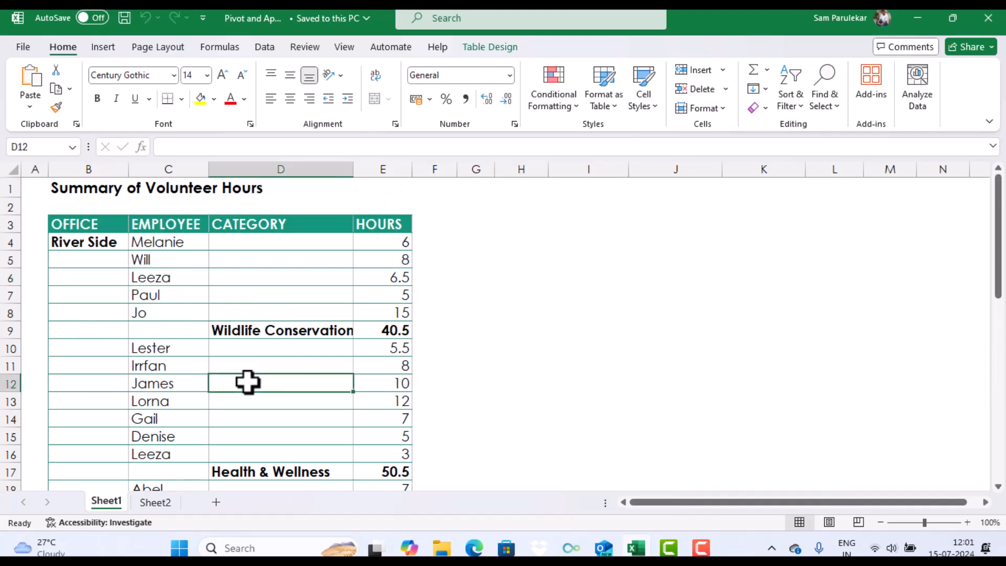
pyautogui.rightClick(247, 382)
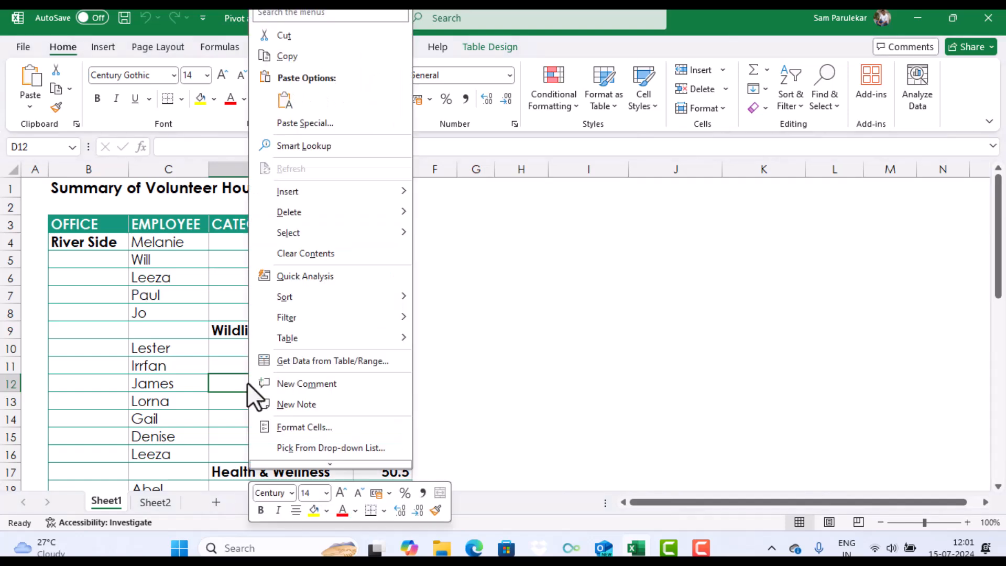
pyautogui.click(306, 366)
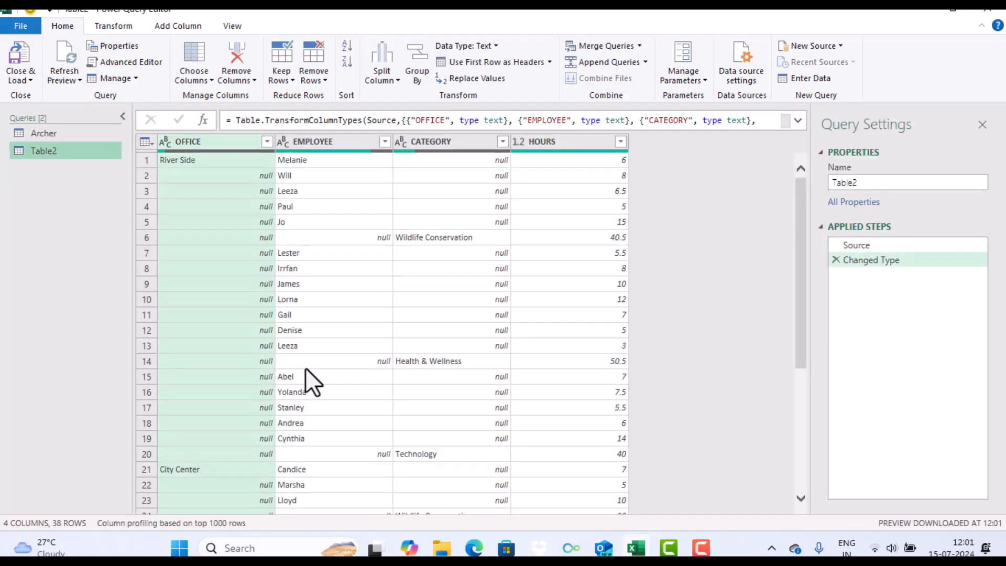
# Step: Fill the OFFICE column of the Table2 query down so every row carries its office name
pyautogui.click(222, 143)
pyautogui.rightClick(222, 142)
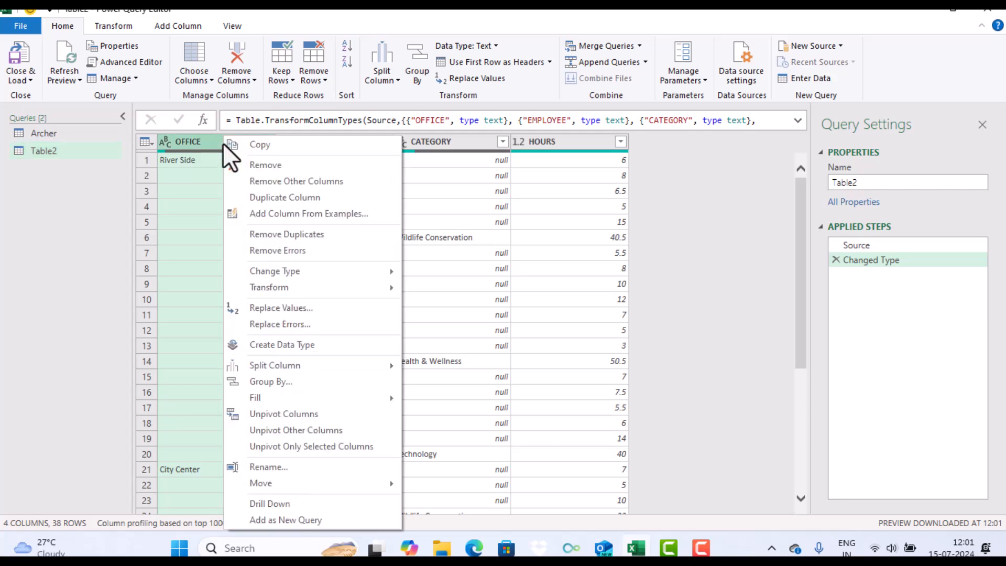
pyautogui.moveTo(278, 397)
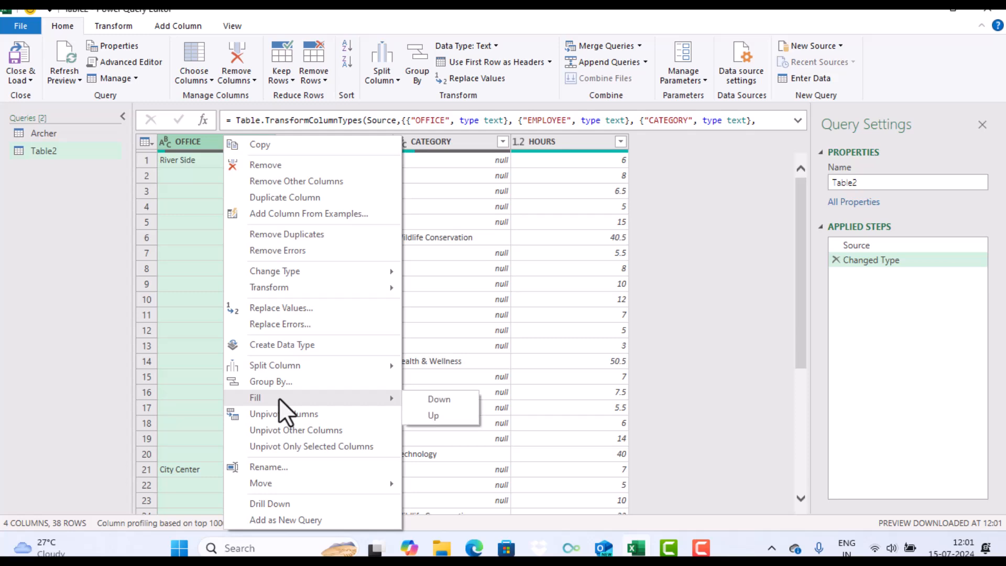
pyautogui.click(428, 398)
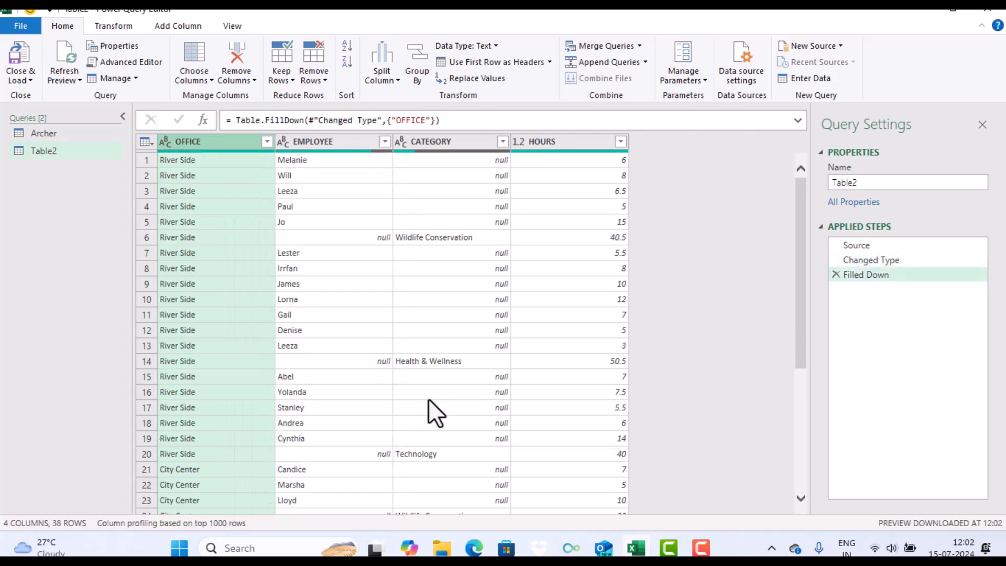
# Step: Fill the CATEGORY column of the Table2 query up so each employee row gets its category
pyautogui.click(449, 141)
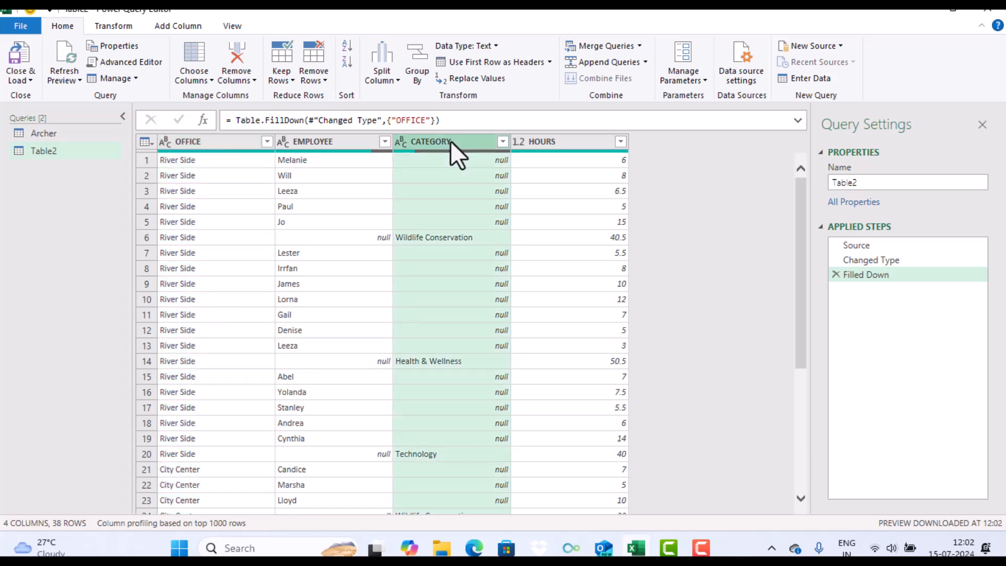
pyautogui.rightClick(451, 141)
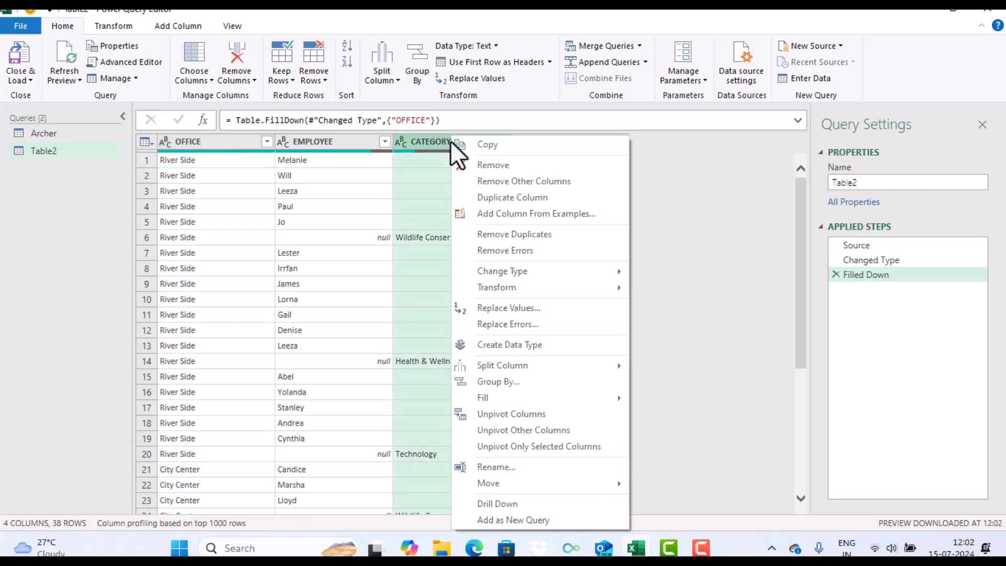
pyautogui.moveTo(482, 394)
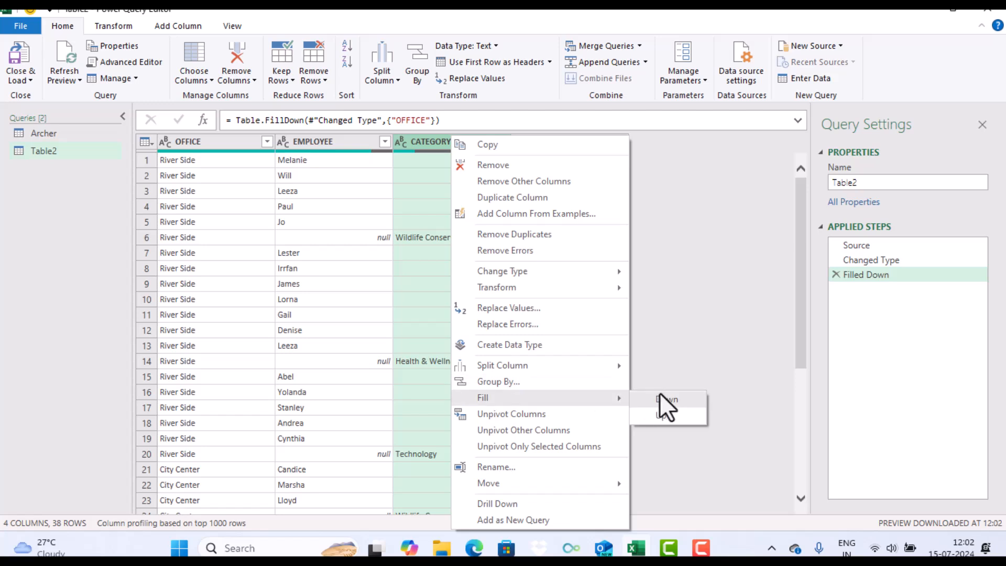
pyautogui.click(659, 415)
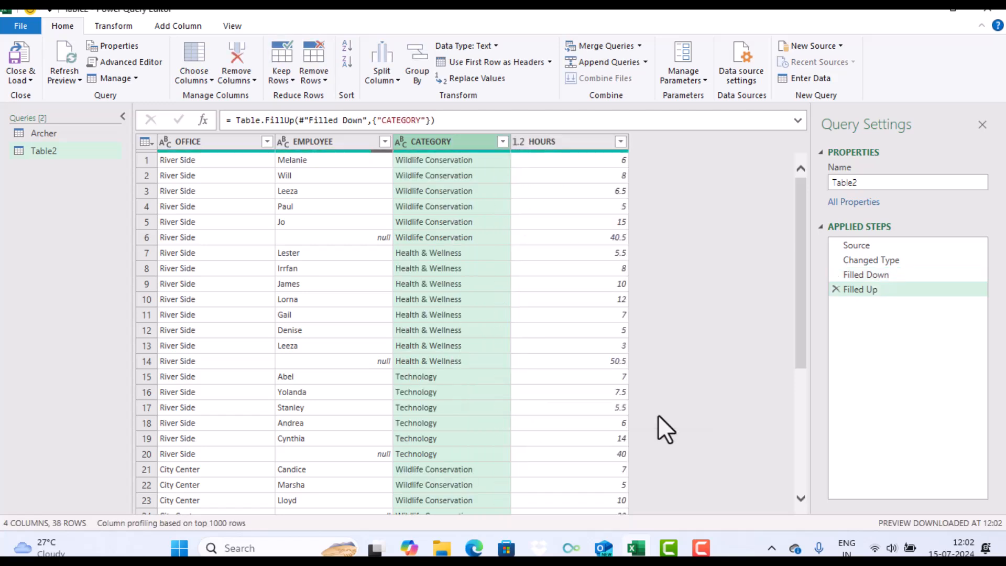
# Step: Filter the null entries out of the EMPLOYEE column to drop the subtotal rows
pyautogui.click(366, 145)
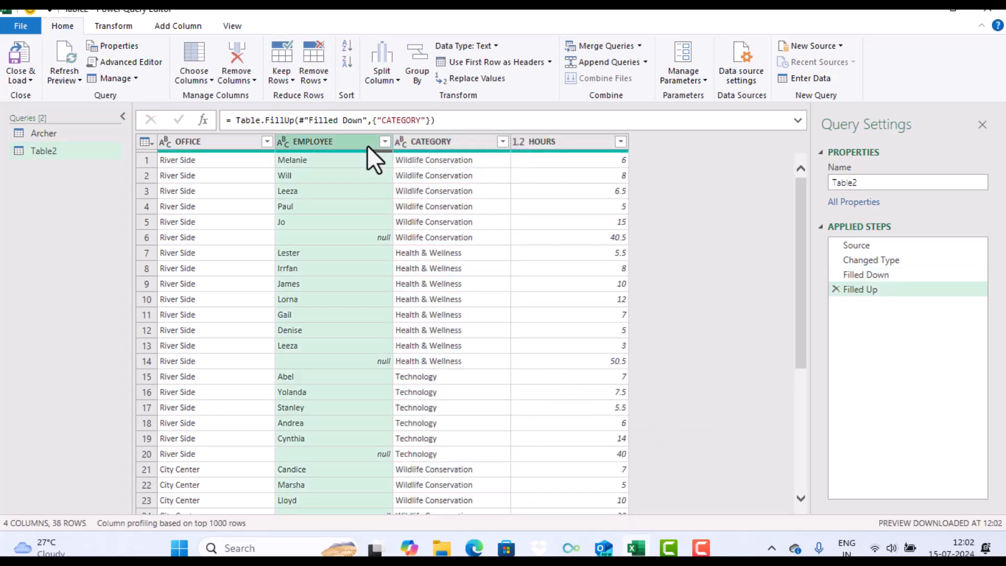
pyautogui.click(384, 142)
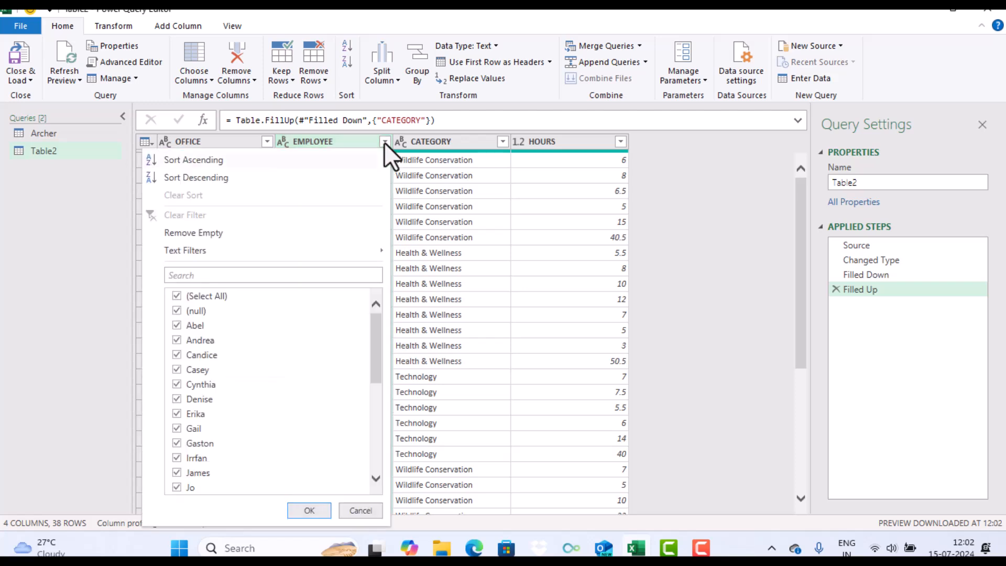
pyautogui.click(177, 311)
pyautogui.click(305, 511)
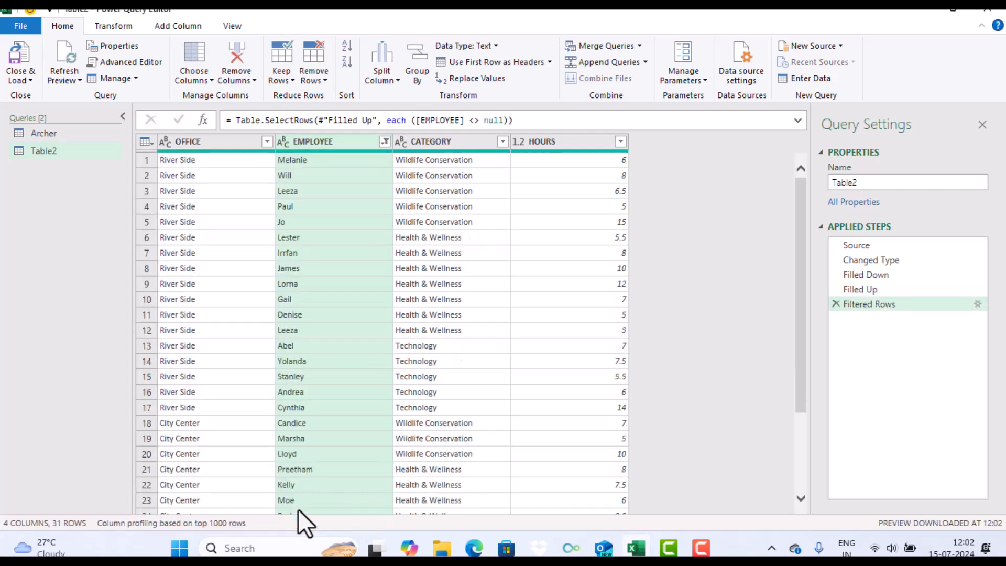
# Step: Pivot the CATEGORY column of the Table2 query into new columns, using HOURS as the values column
pyautogui.click(445, 141)
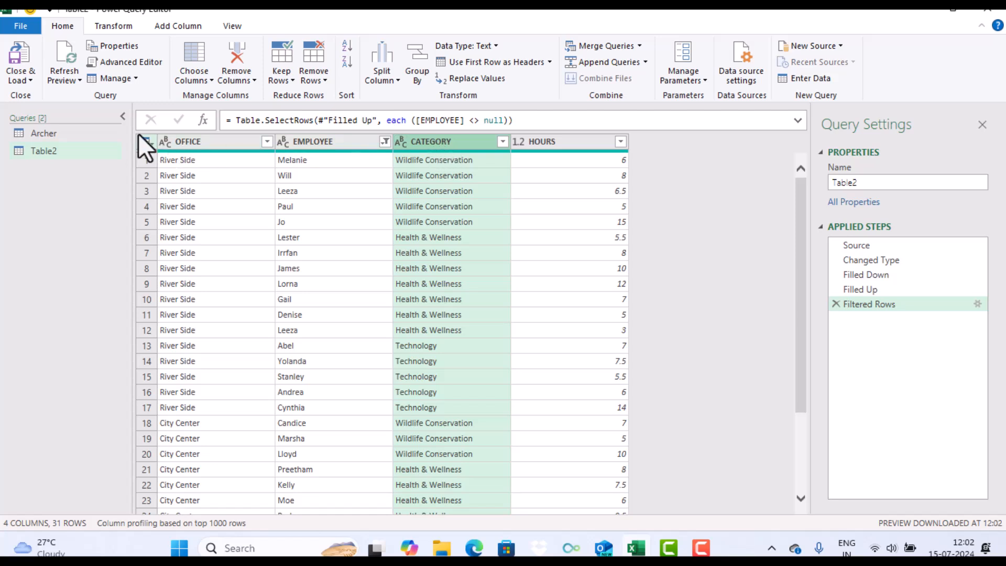
pyautogui.click(110, 26)
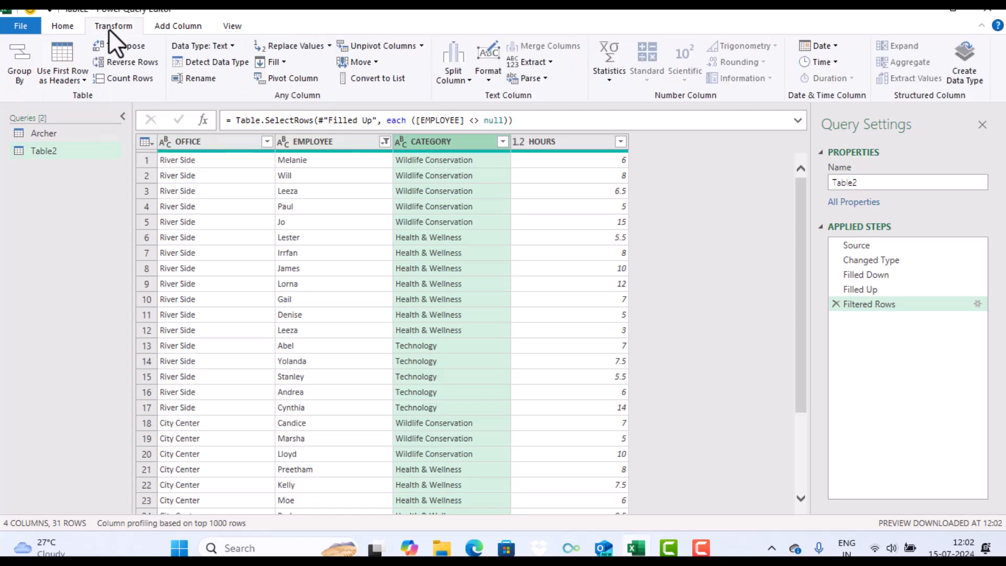
pyautogui.click(282, 76)
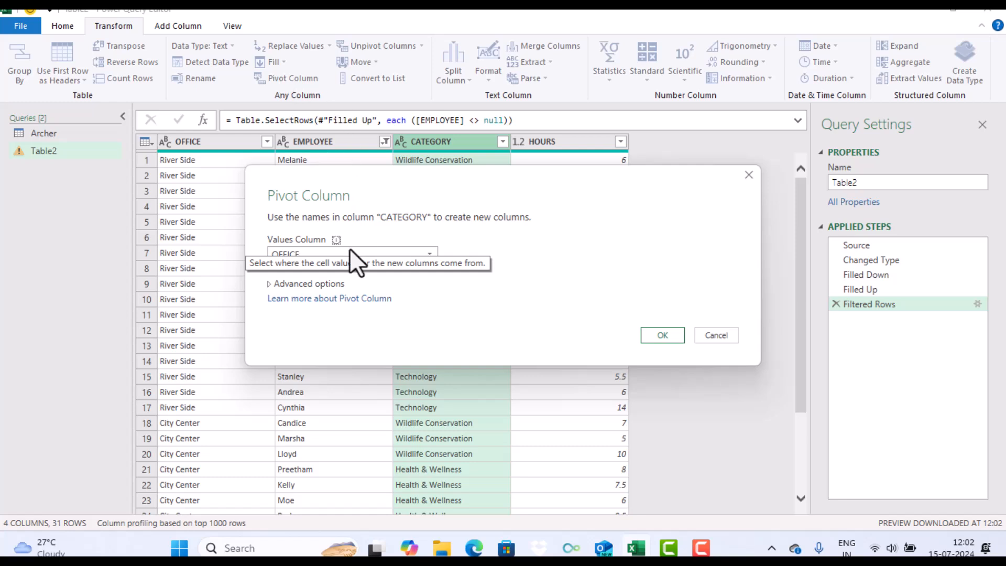
pyautogui.click(315, 249)
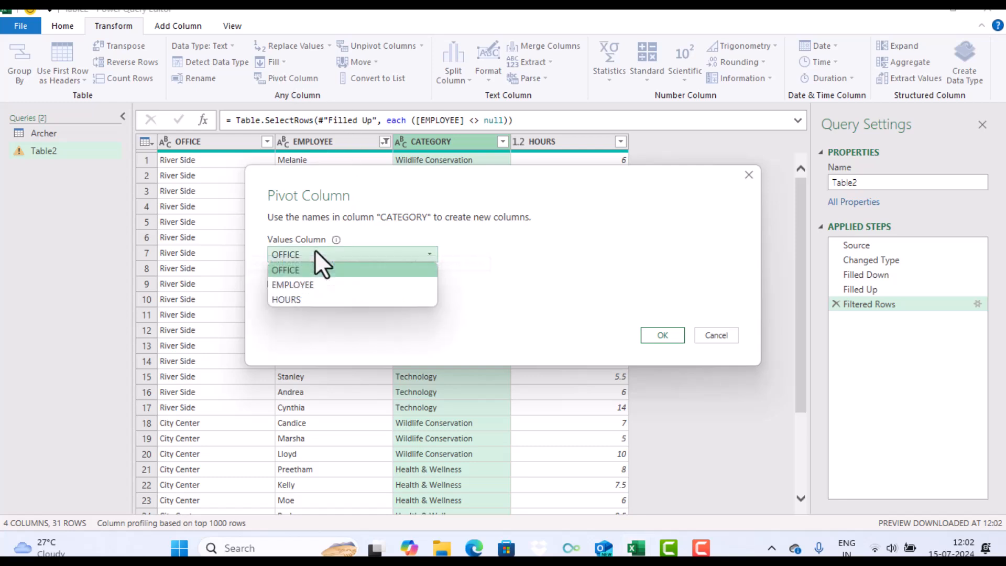
pyautogui.click(315, 298)
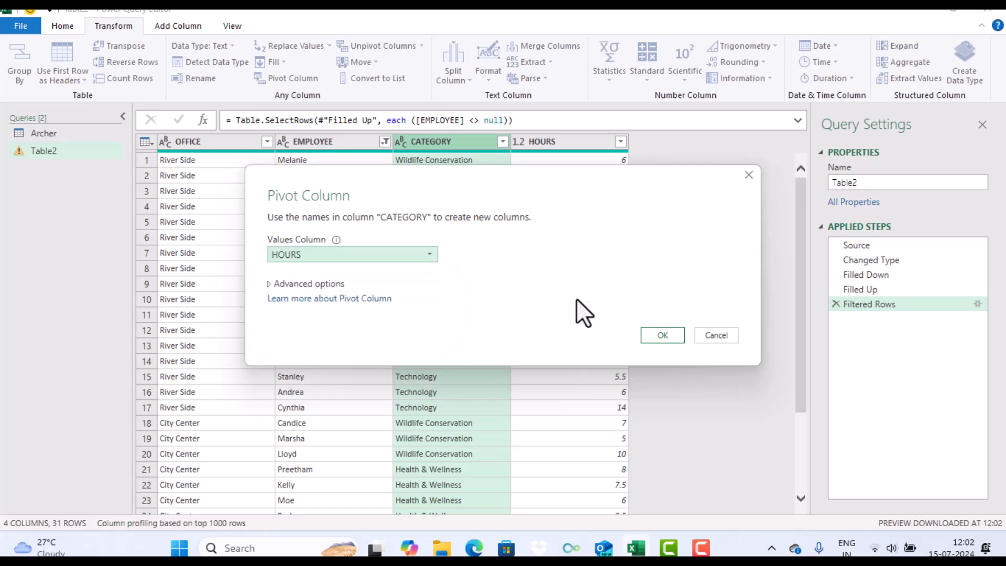
pyautogui.click(674, 334)
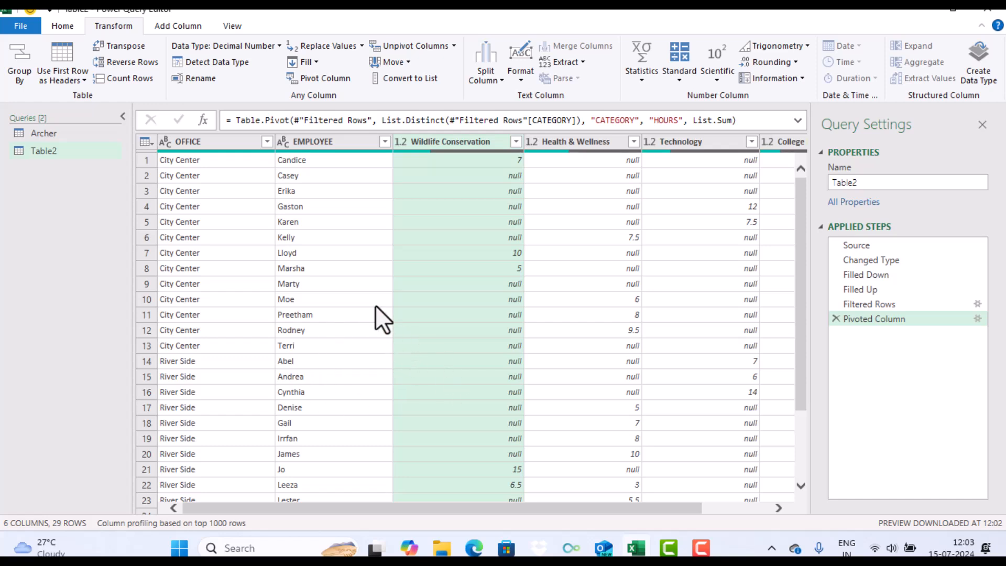
# Step: Fill the Office column of the Archer query down so every row carries its office name
pyautogui.click(30, 134)
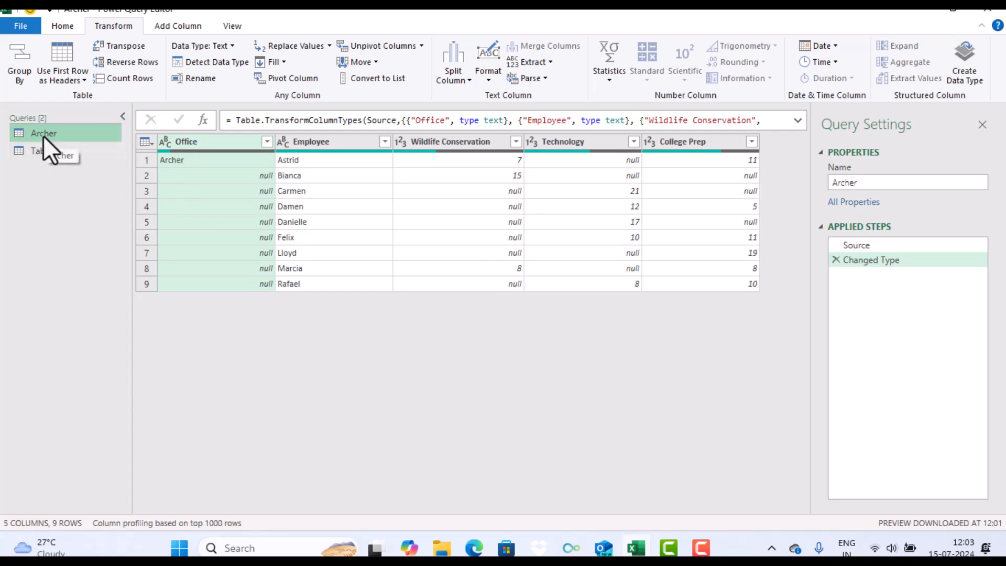
pyautogui.rightClick(222, 139)
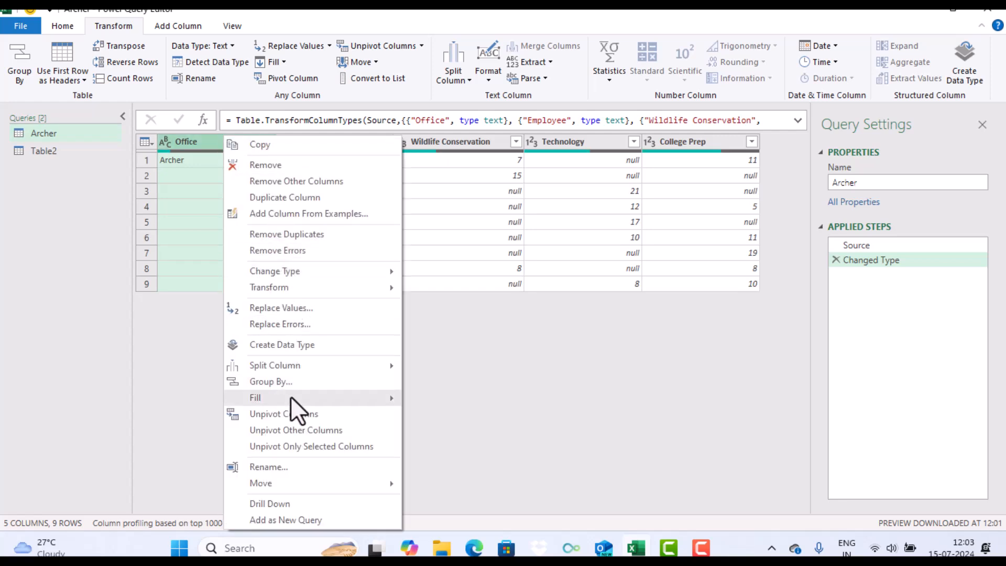
pyautogui.moveTo(339, 397)
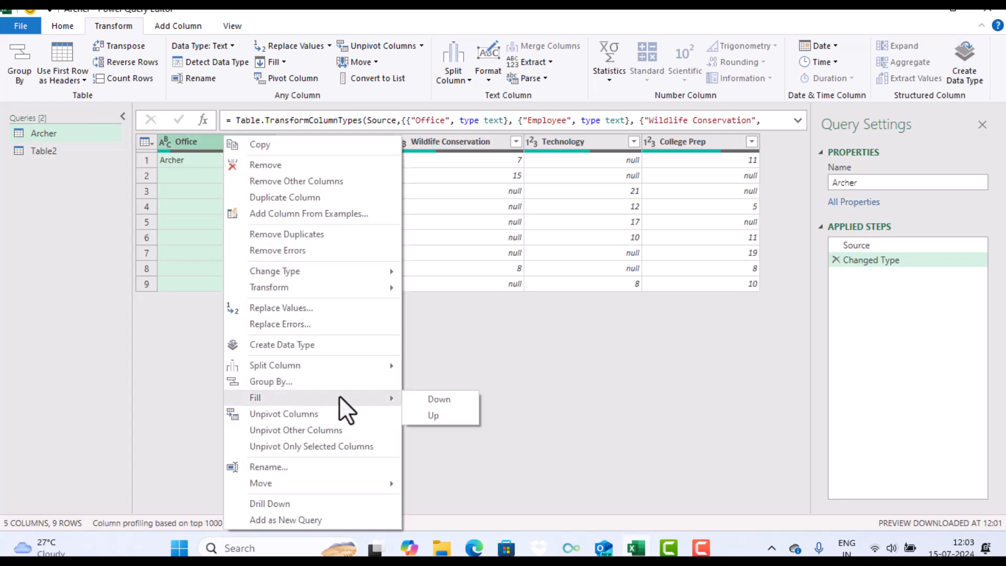
pyautogui.click(438, 399)
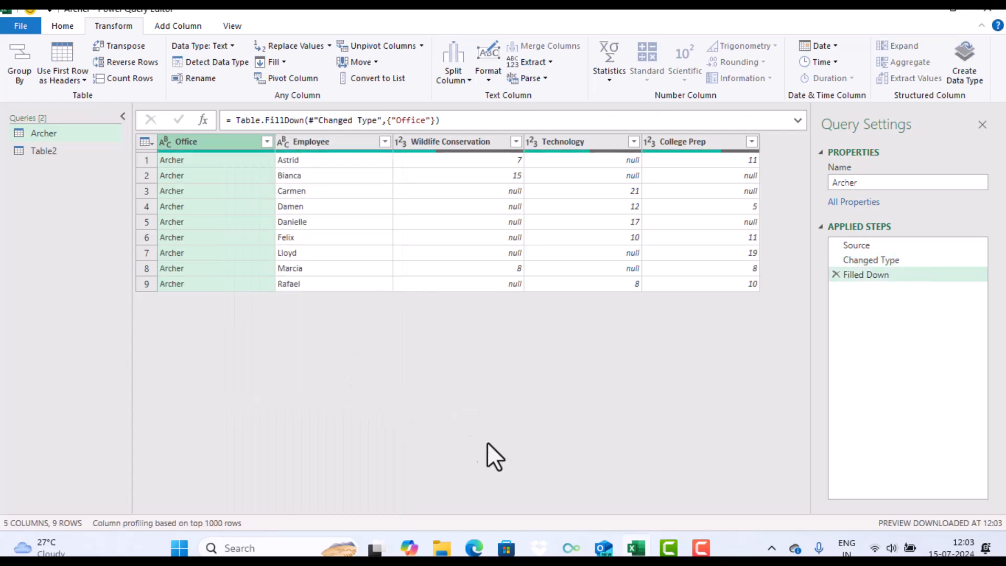
# Step: Append the queries as a new query, with Table2 as the first table and Archer as the second
pyautogui.click(59, 29)
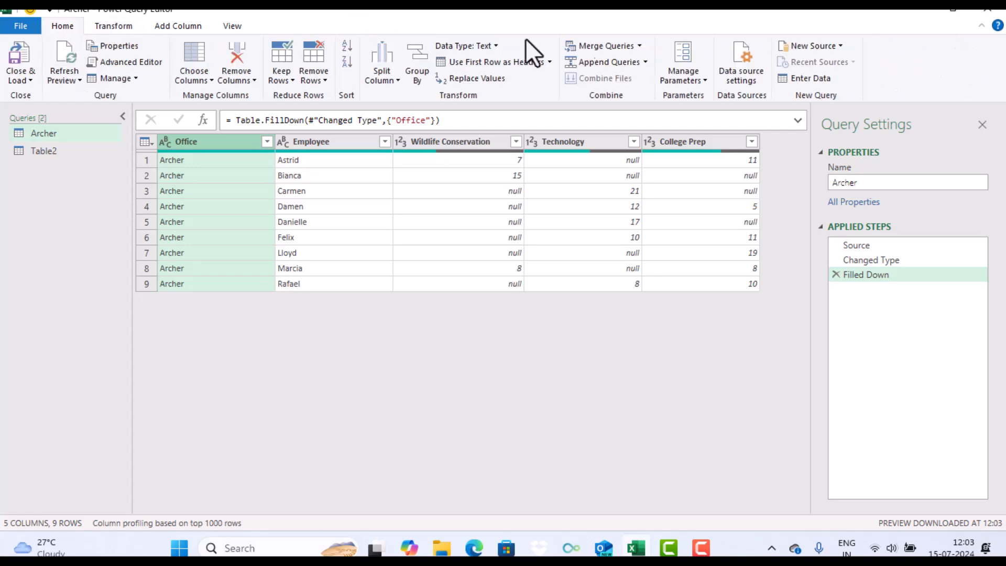
pyautogui.click(645, 62)
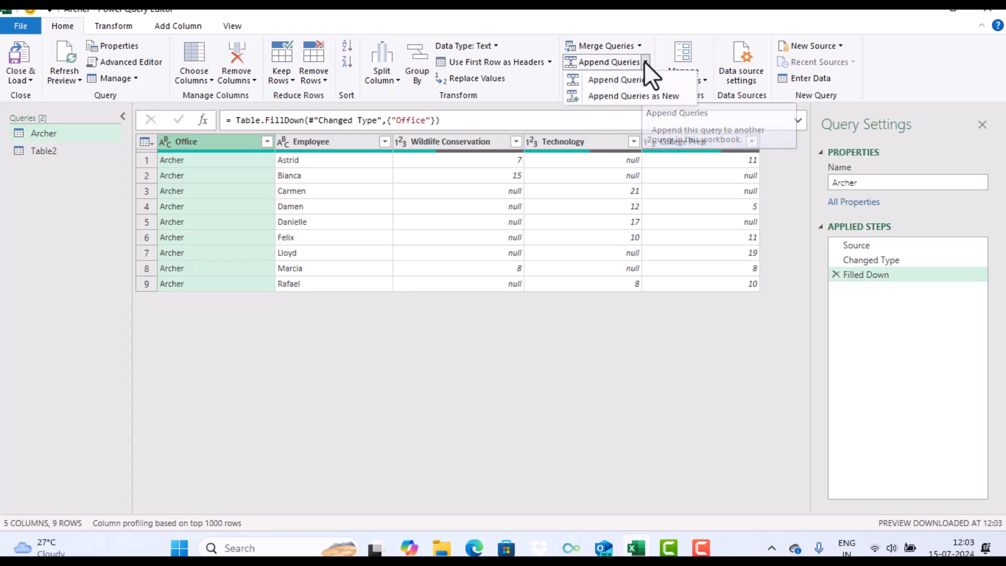
pyautogui.click(634, 97)
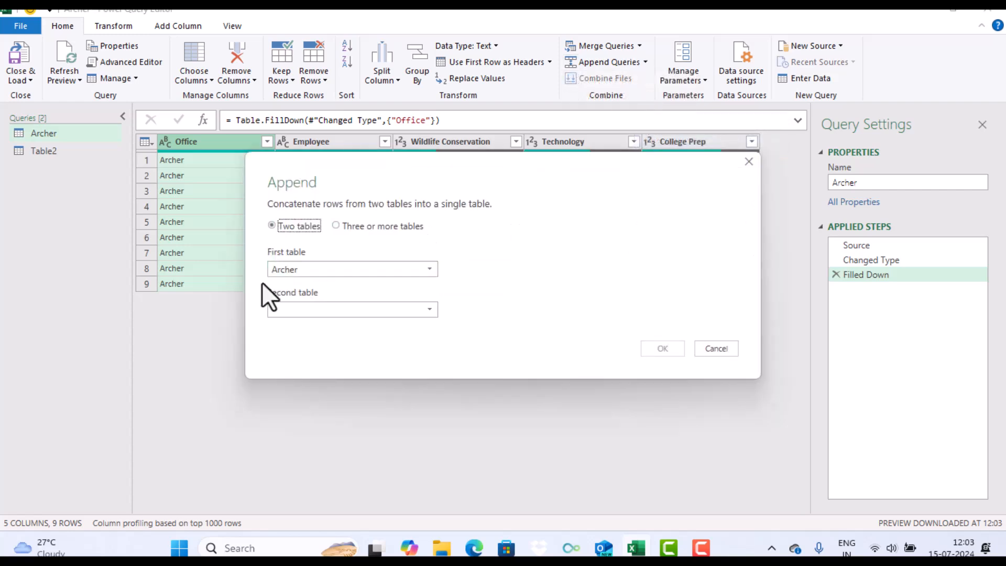
pyautogui.click(331, 268)
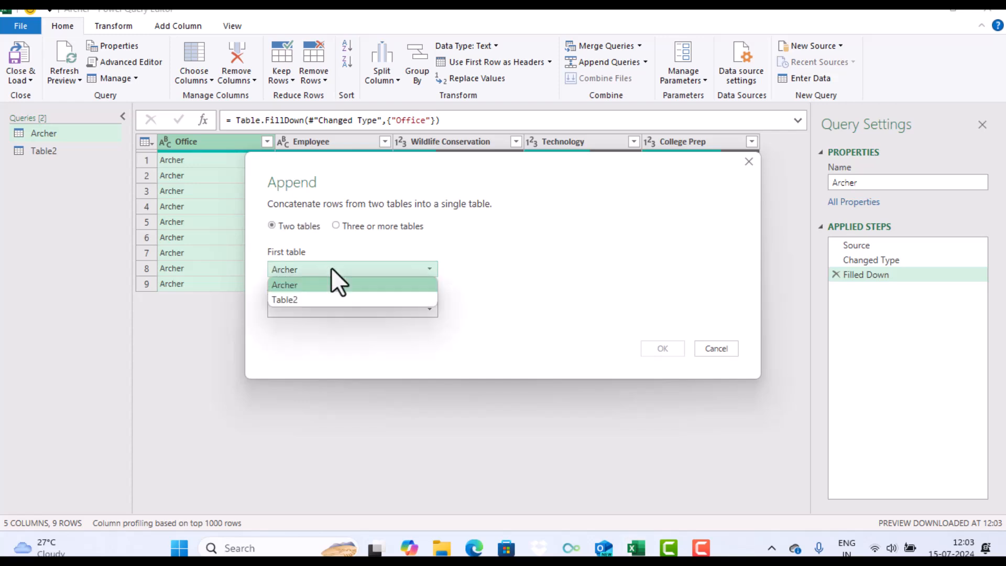
pyautogui.click(320, 299)
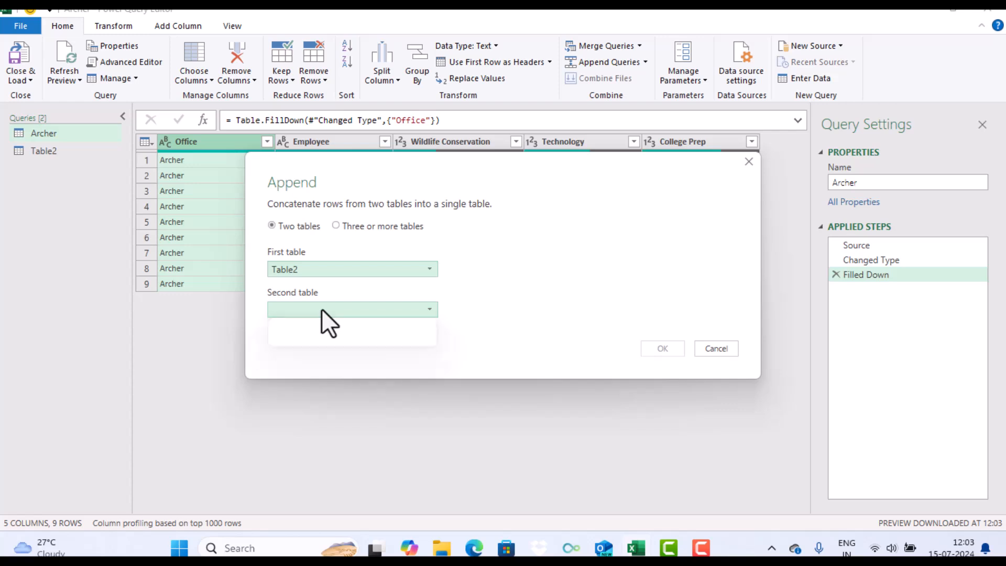
pyautogui.click(322, 309)
pyautogui.click(315, 325)
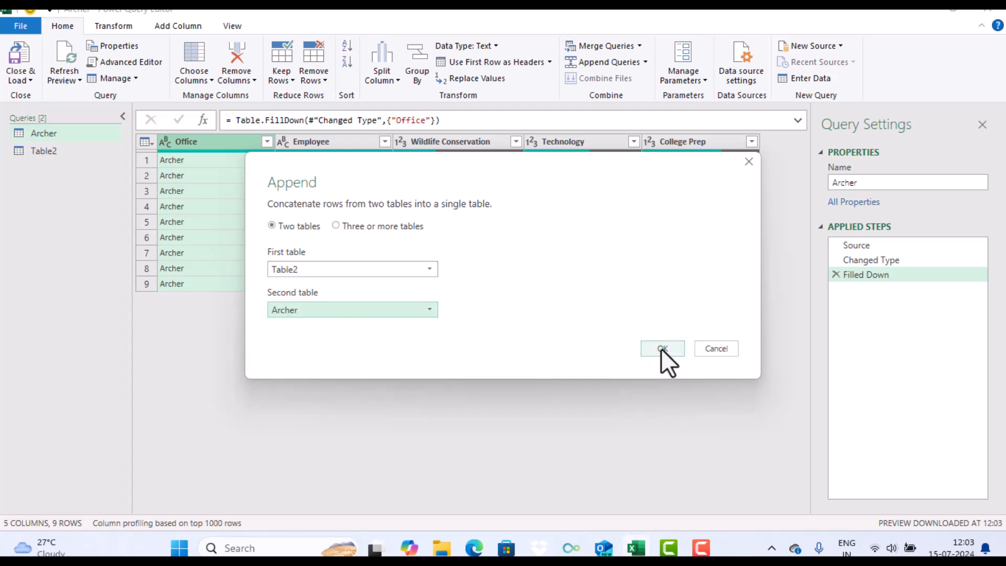
pyautogui.click(661, 348)
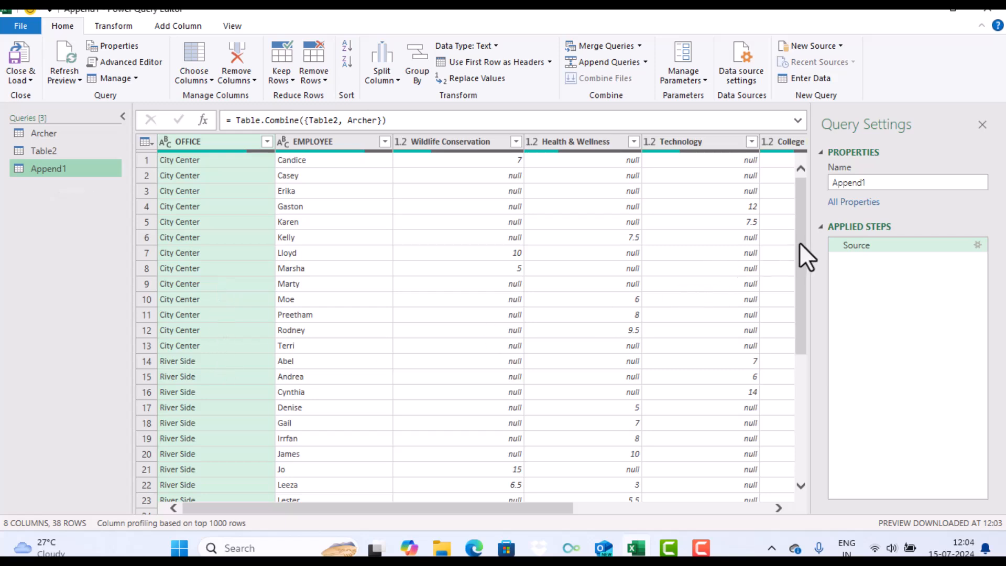
# Step: Rename the Office and Employee columns of the Archer query as OFFICE and EMPLOYEE to match the Table2 headers
pyautogui.moveTo(800, 242); pyautogui.dragTo(795, 388)
pyautogui.moveTo(544, 510); pyautogui.dragTo(497, 535)
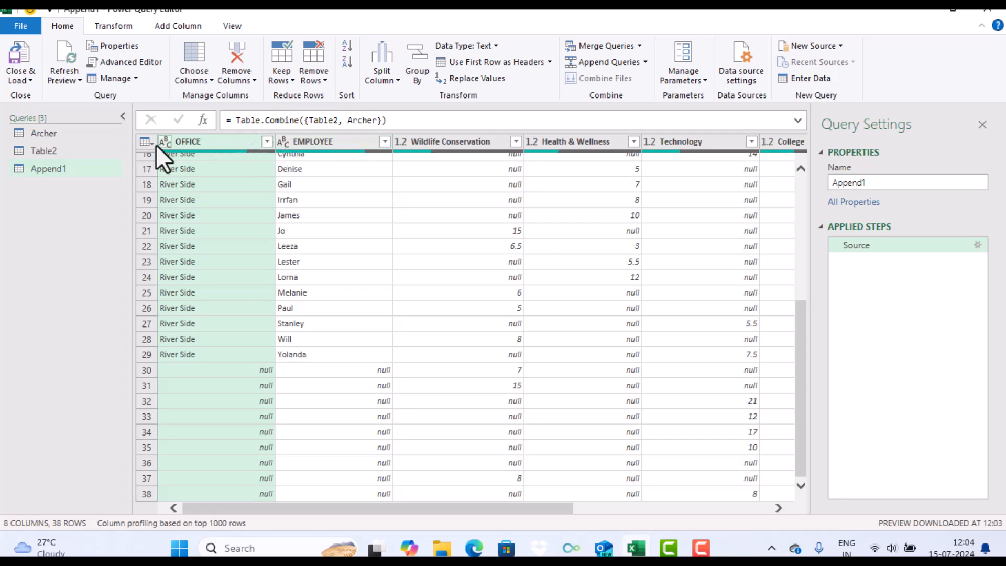
pyautogui.click(54, 136)
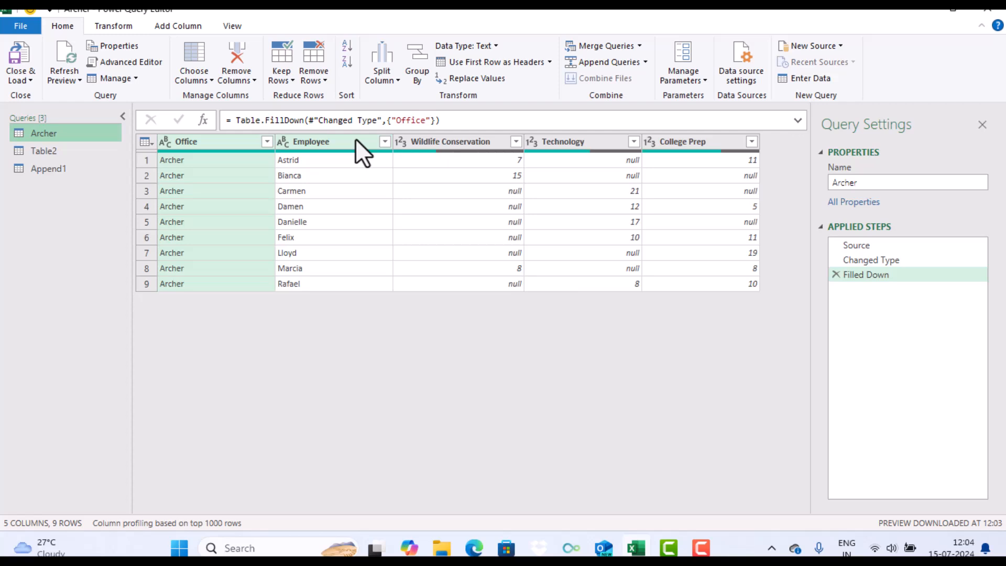
pyautogui.doubleClick(190, 141)
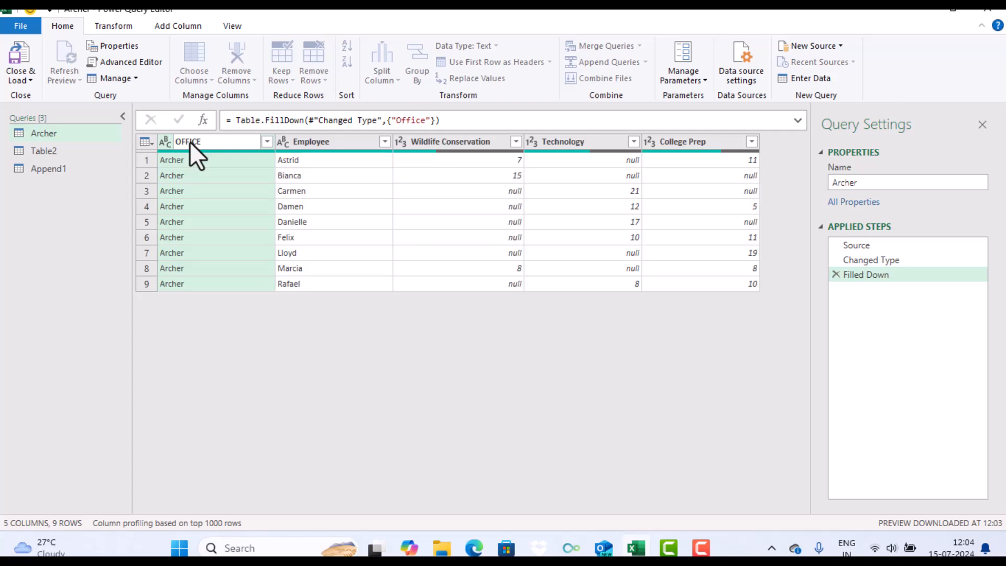
pyautogui.write('OFFICE')
pyautogui.press('Return')
pyautogui.doubleClick(328, 141)
pyautogui.write('EMPLOYEE')
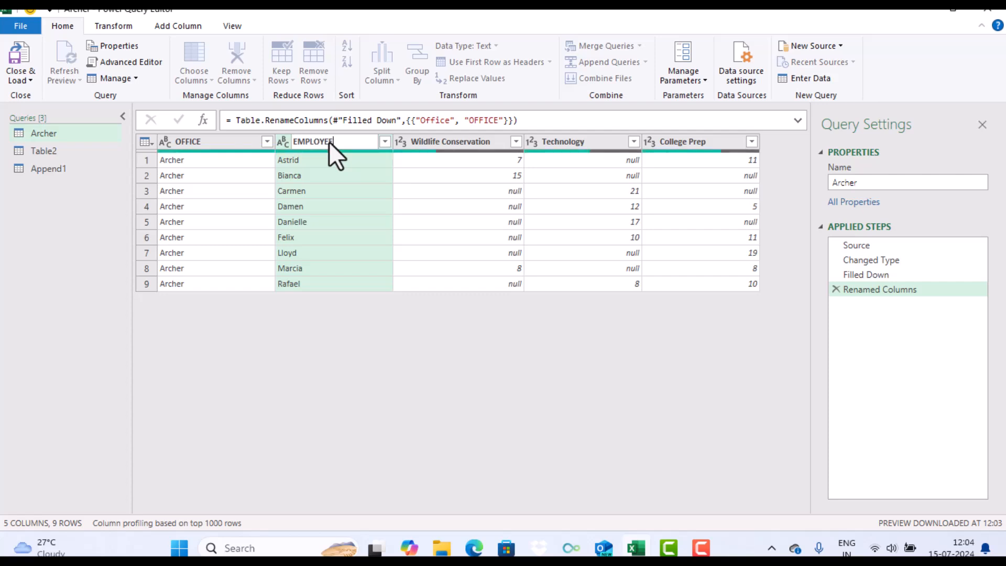
pyautogui.press('Return')
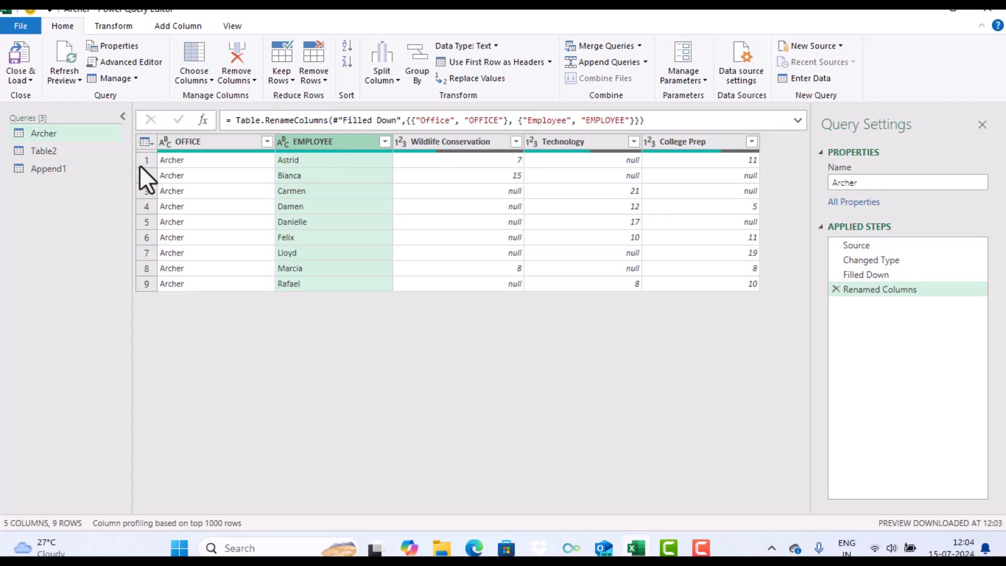
# Step: Check the Archer rows at the end of the Append1 query, and close and load the queries into the workbook
pyautogui.click(52, 169)
pyautogui.scroll(-5, 328, 293)
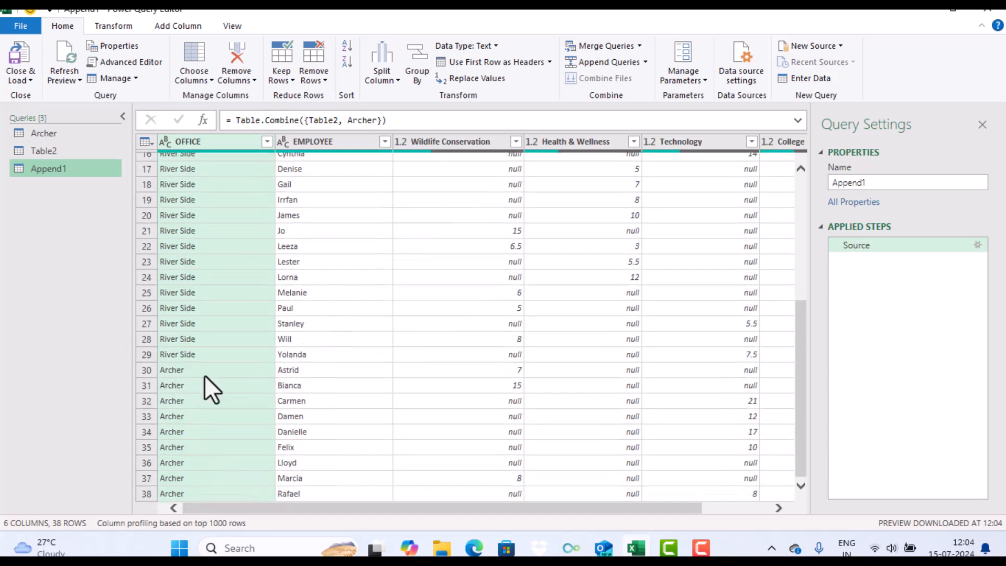
pyautogui.moveTo(241, 506); pyautogui.dragTo(448, 501)
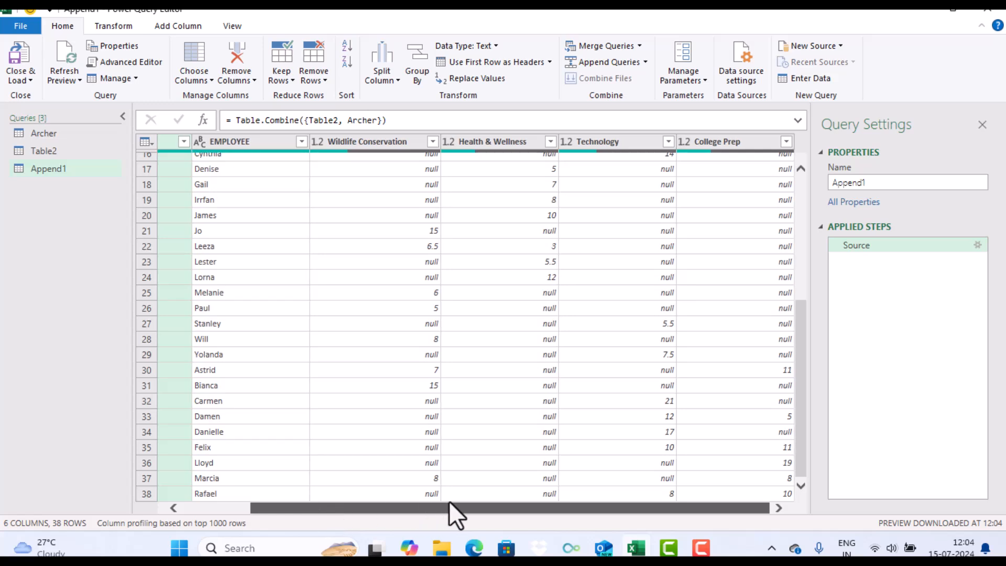
pyautogui.moveTo(304, 517); pyautogui.dragTo(237, 520)
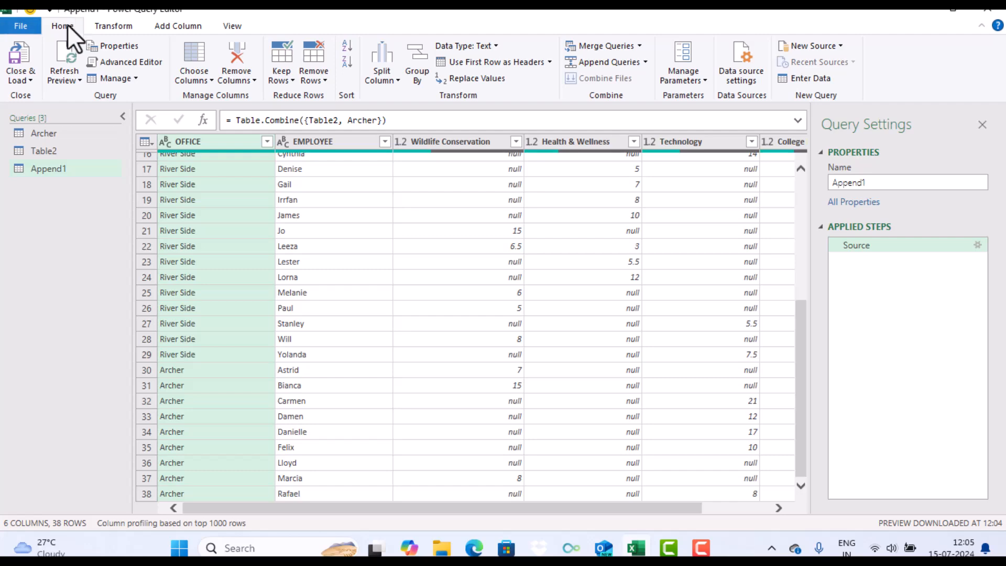
pyautogui.click(14, 54)
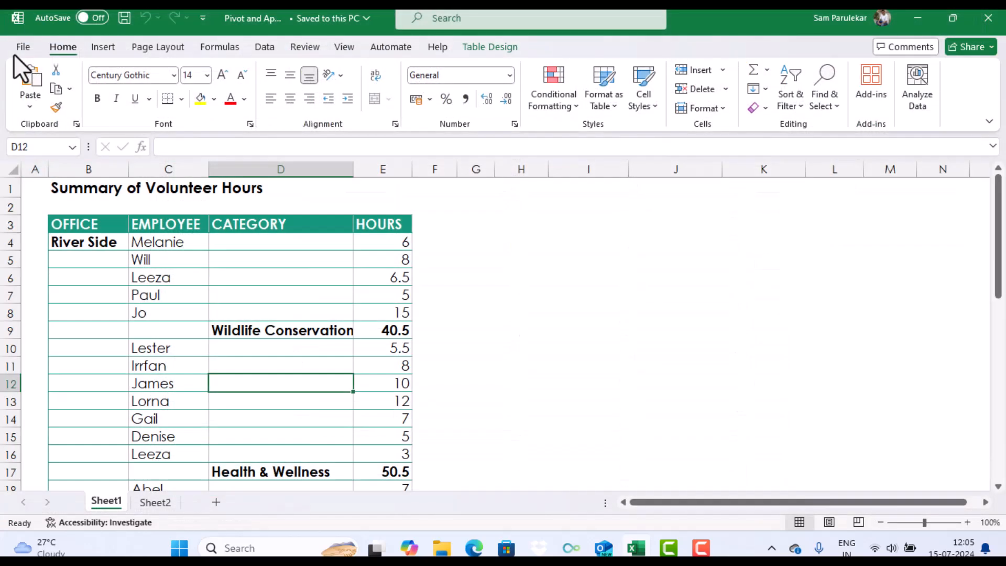